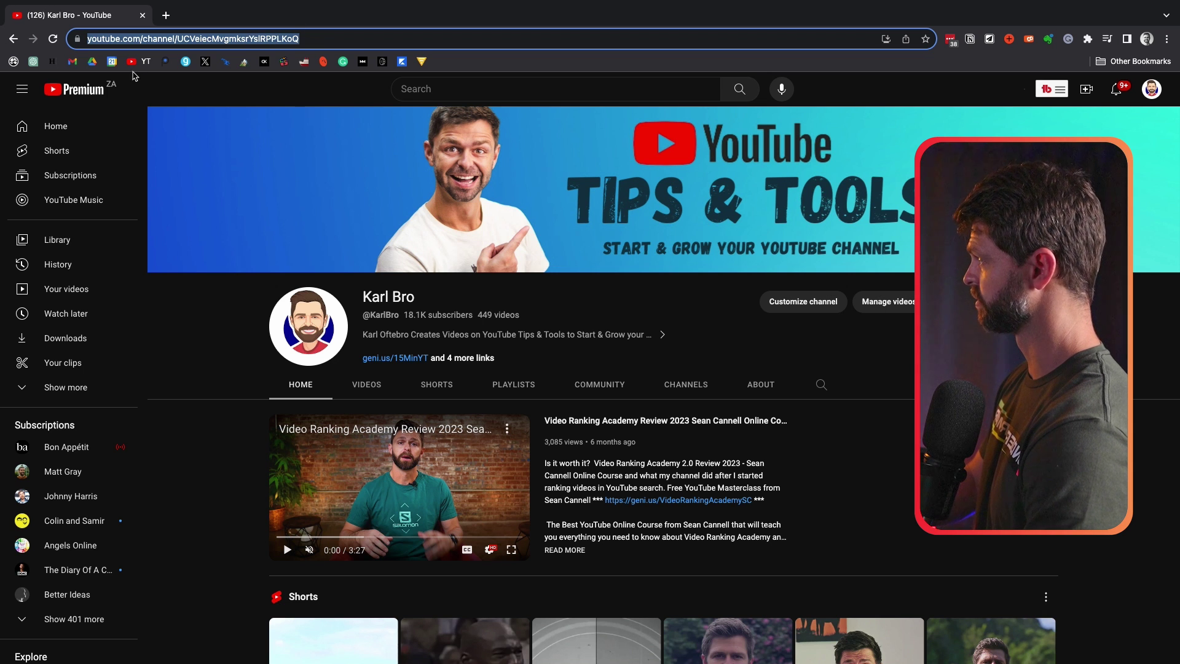
Step: Return to the YouTube home page and open the signed-in account's own channel page
left_click(78, 92)
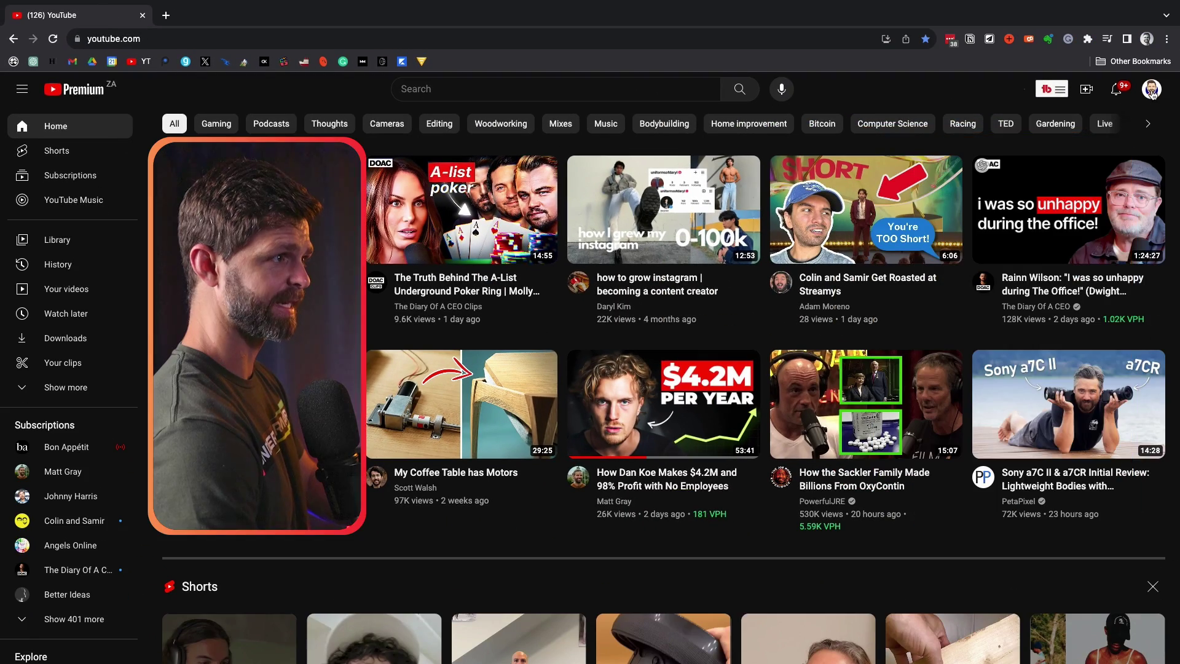
left_click(1153, 91)
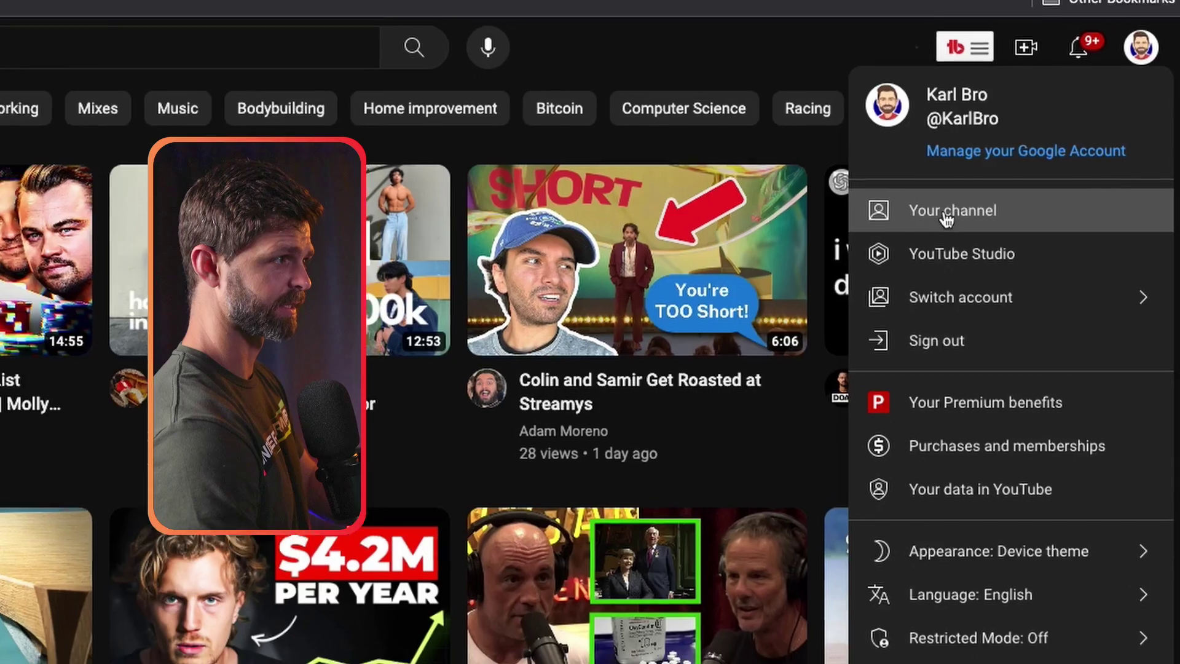
left_click(947, 218)
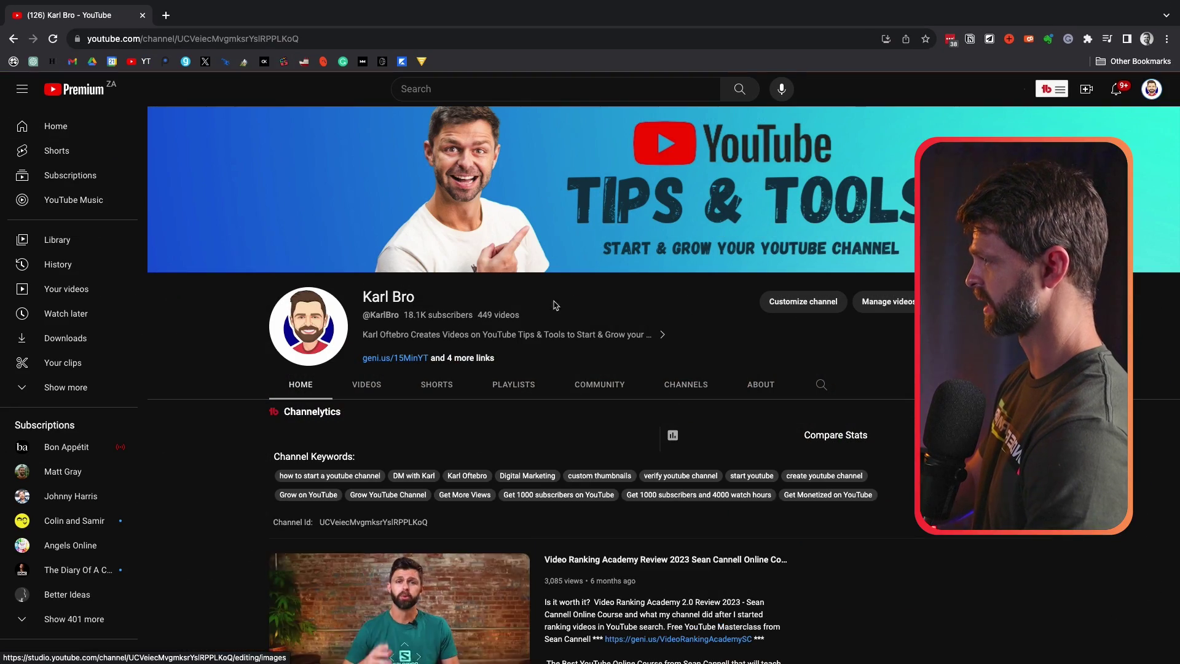
Step: Copy the channel page's web address, load it in a new browser tab and pause the channel trailer
left_click(151, 41)
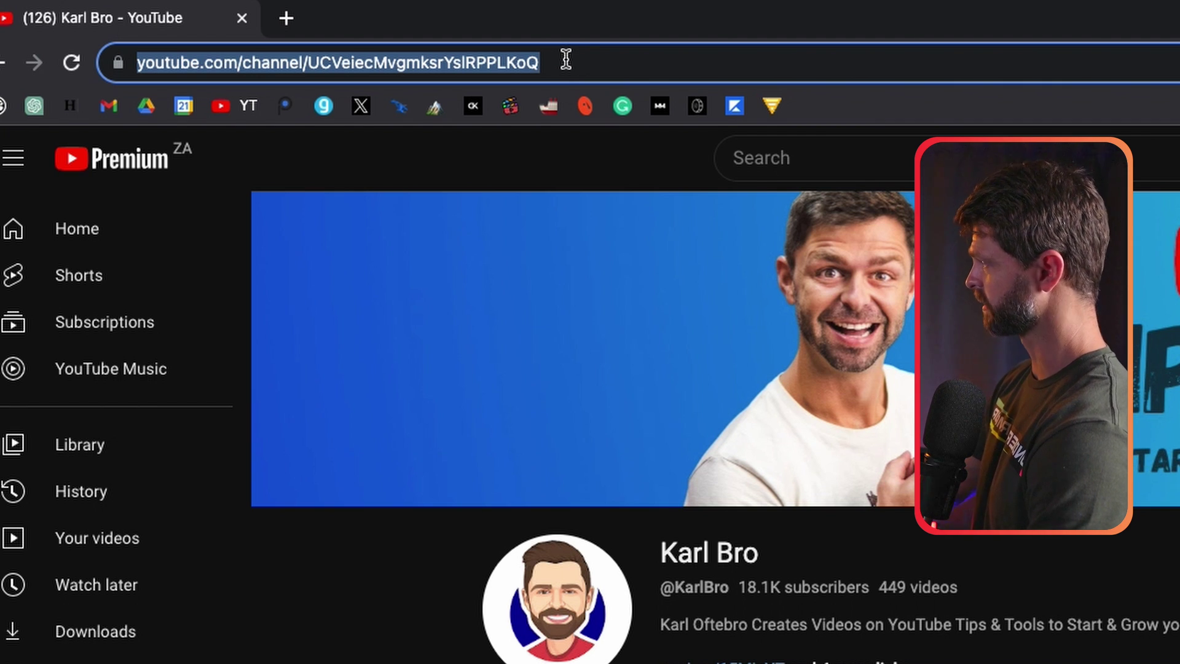
left_click(286, 19)
type("https://www.youtube.com/channel/UCVeiecMvgmksrYslRPPLKoQ")
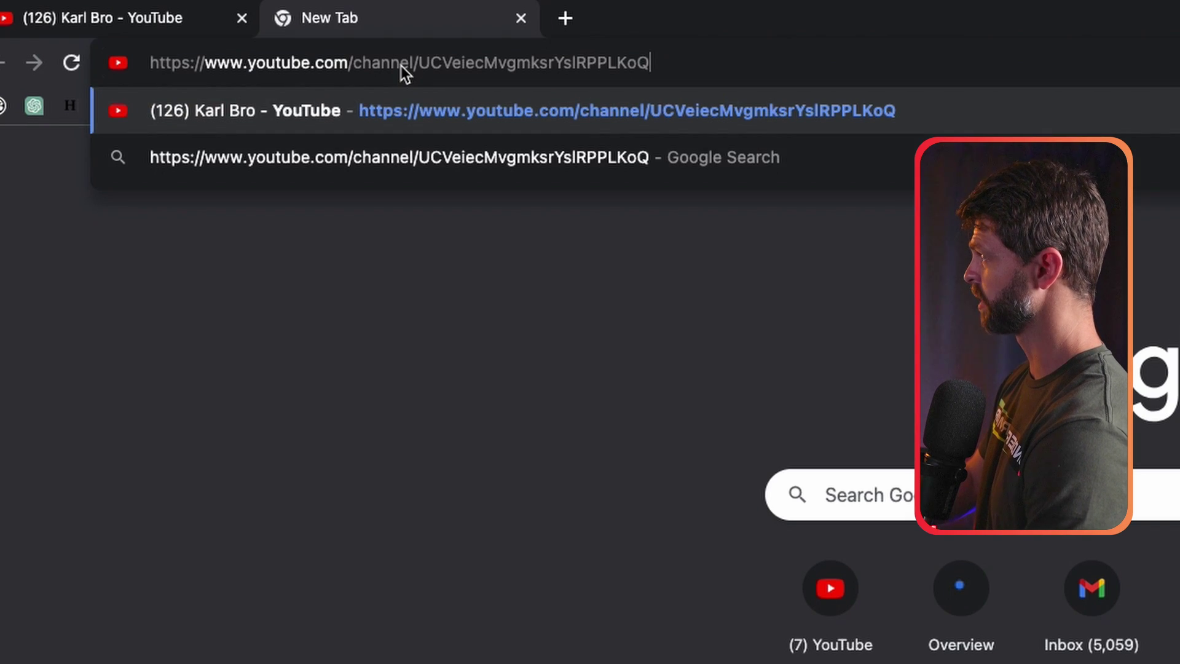
key("Return")
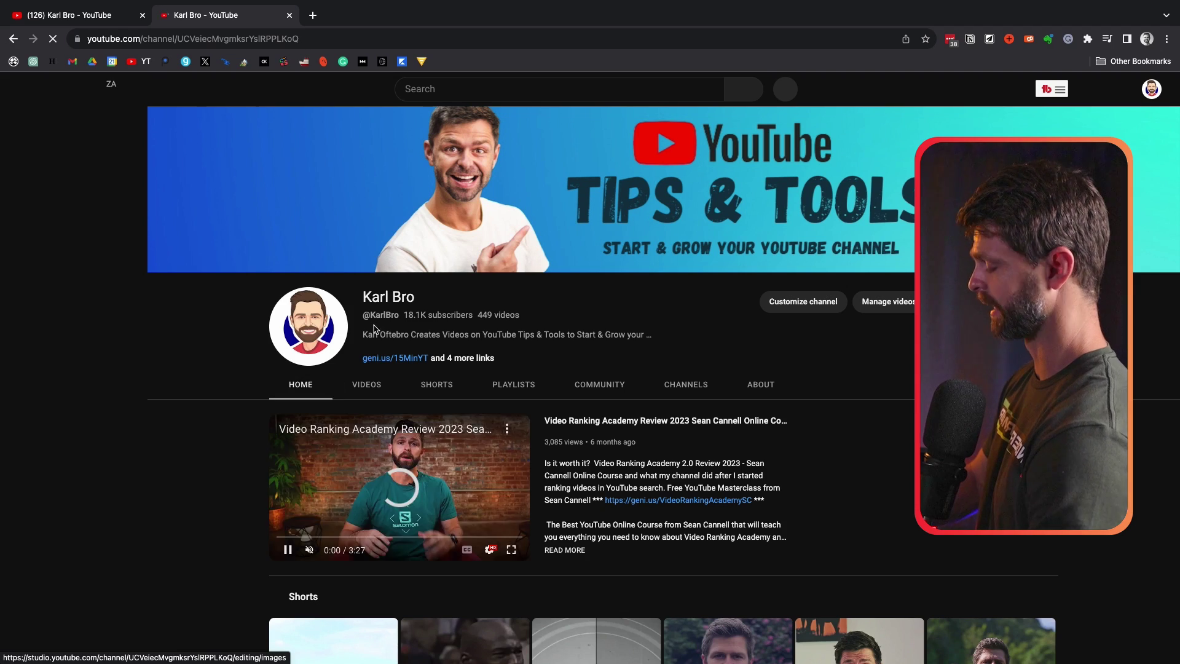
left_click(288, 550)
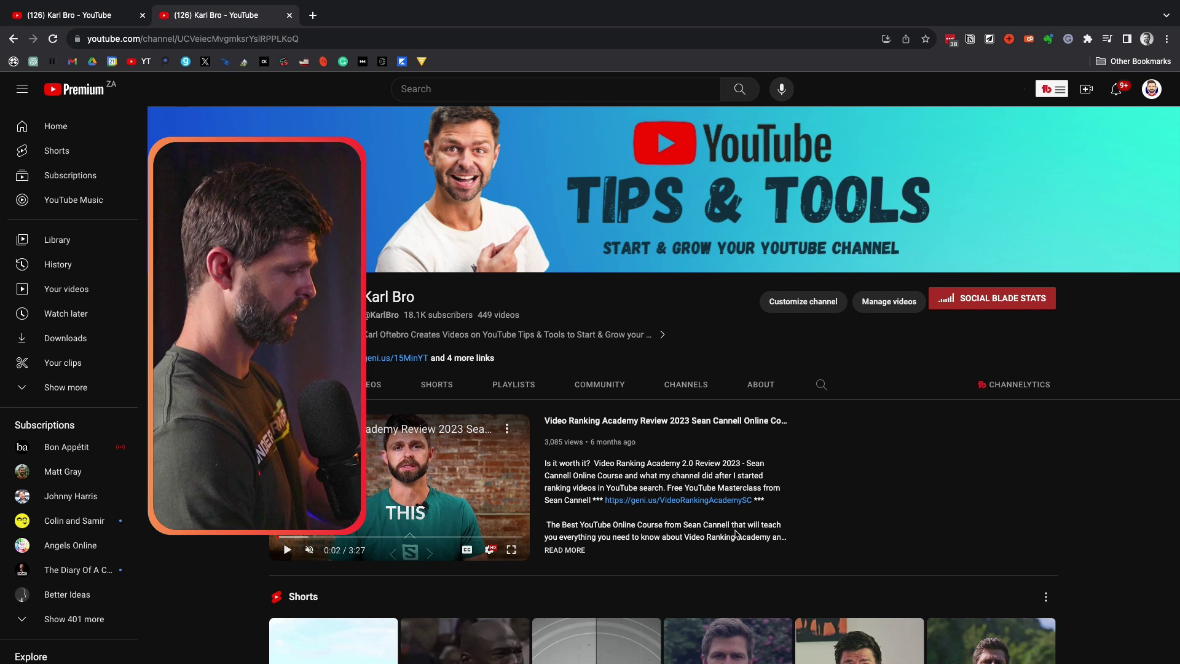
Step: Open YouTube Studio for the channel and show the basic info of its customization settings
left_click(1152, 89)
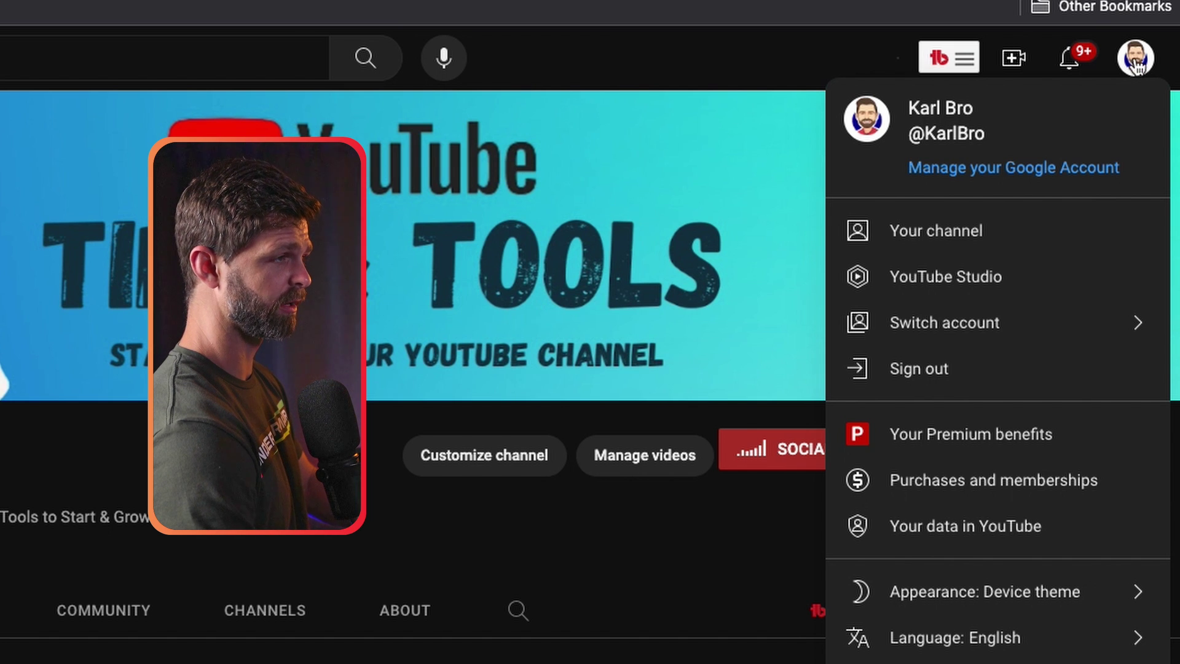
left_click(957, 292)
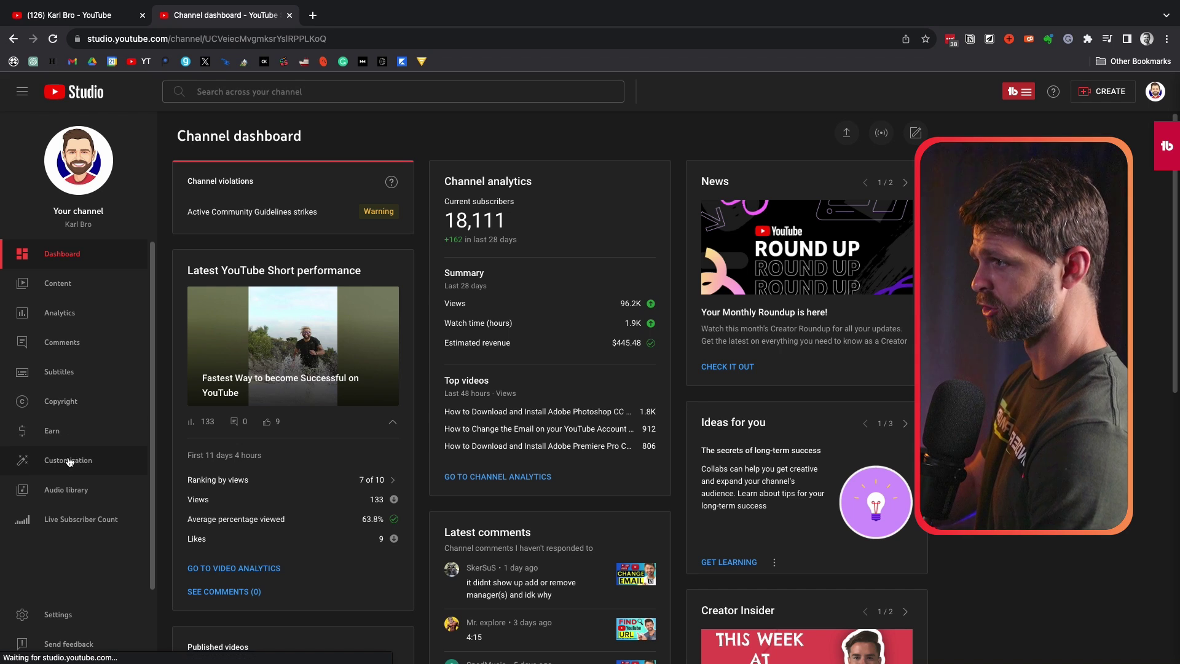
left_click(68, 461)
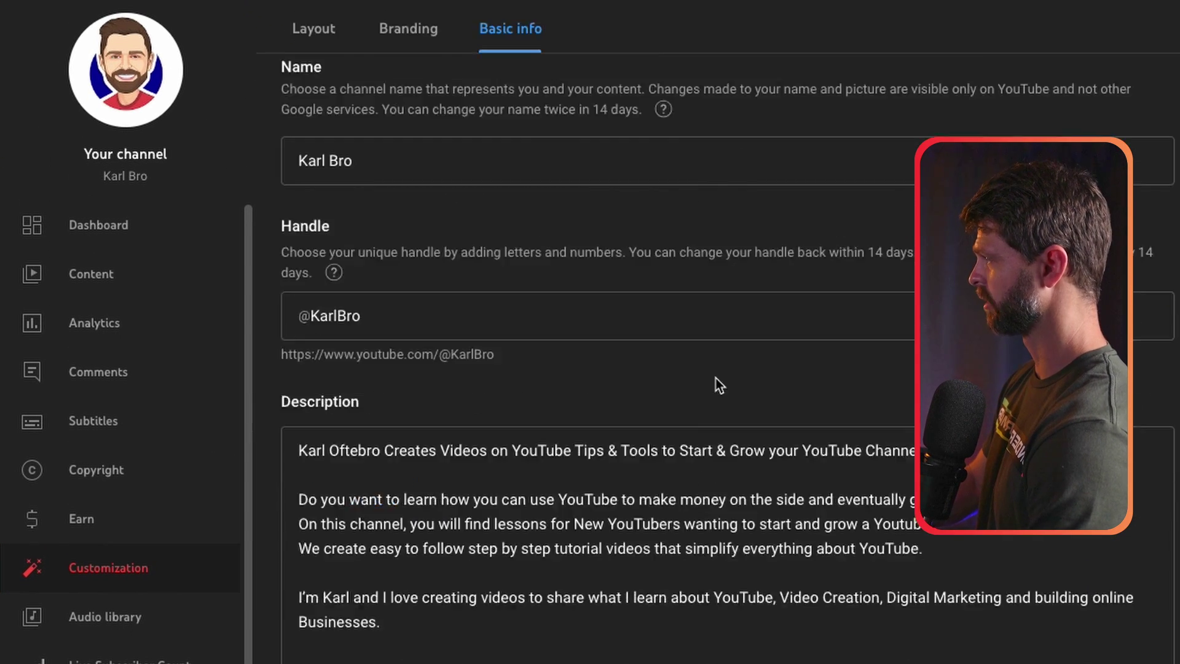
Step: Examine the basic info, comparing the Handle, Description, Channel URL and Custom URL sections
scroll(719, 386, "down", 8)
scroll(719, 386, "up", 2)
scroll(520, 246, "up", 1)
triple_click(264, 208)
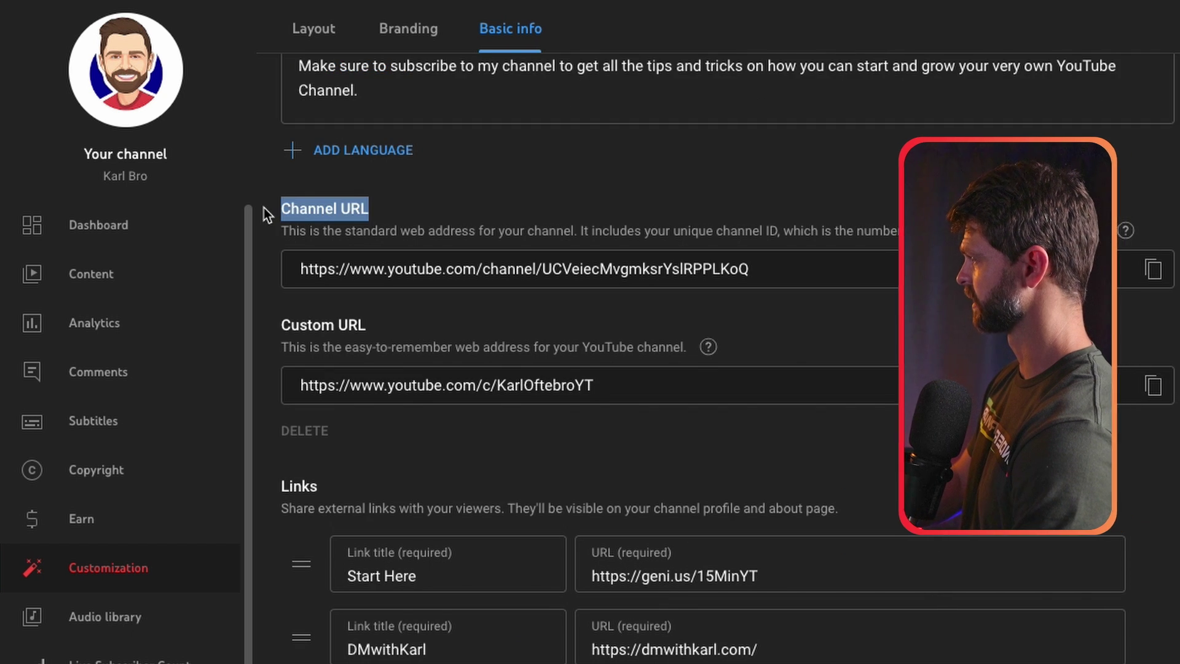
scroll(519, 208, "up", 3)
scroll(518, 209, "up", 5)
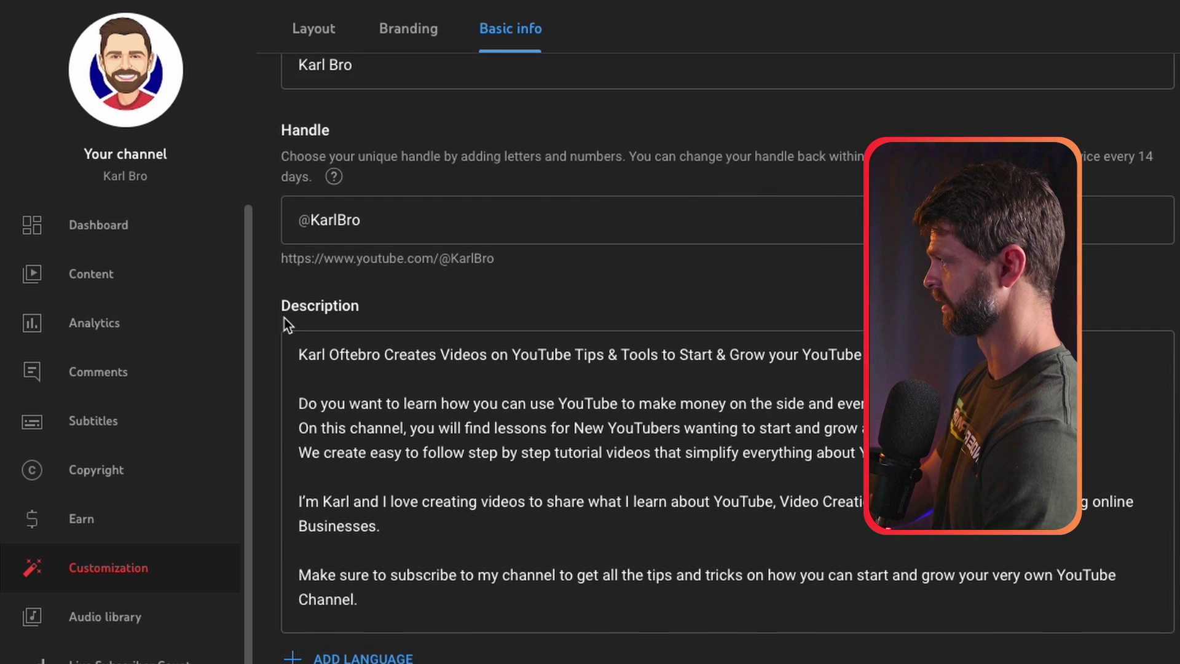
scroll(452, 332, "down", 3)
scroll(455, 345, "down", 5)
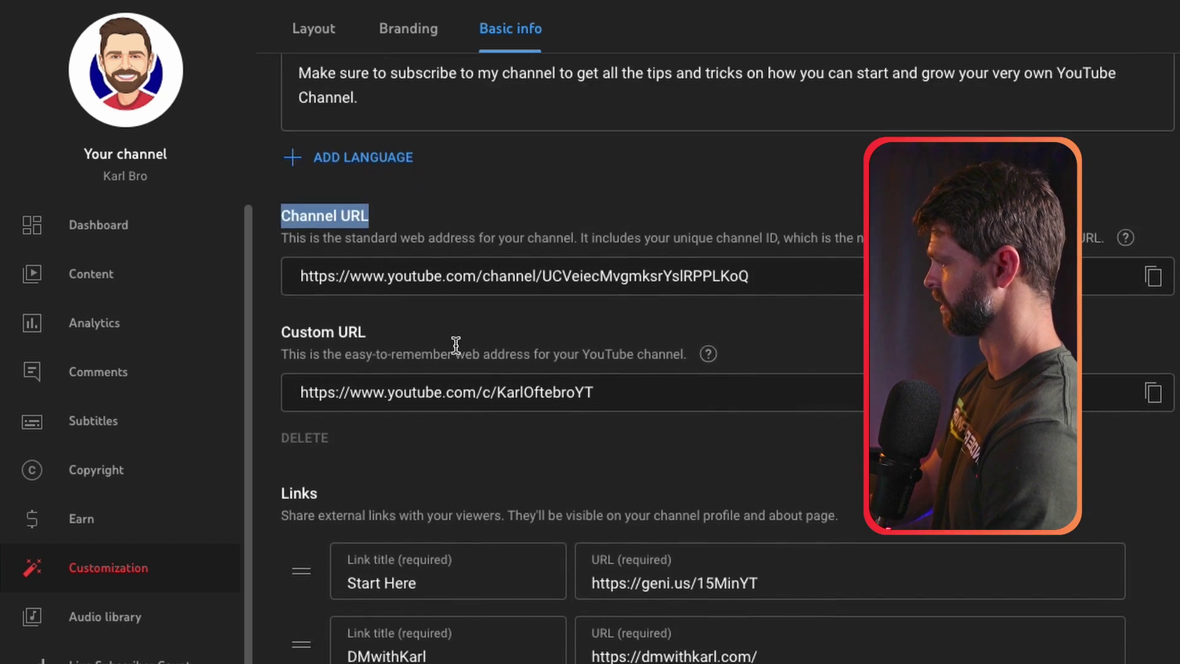
Step: Copy the channel's standard Channel URL and highlight the Custom URL section below it
left_click(1153, 278)
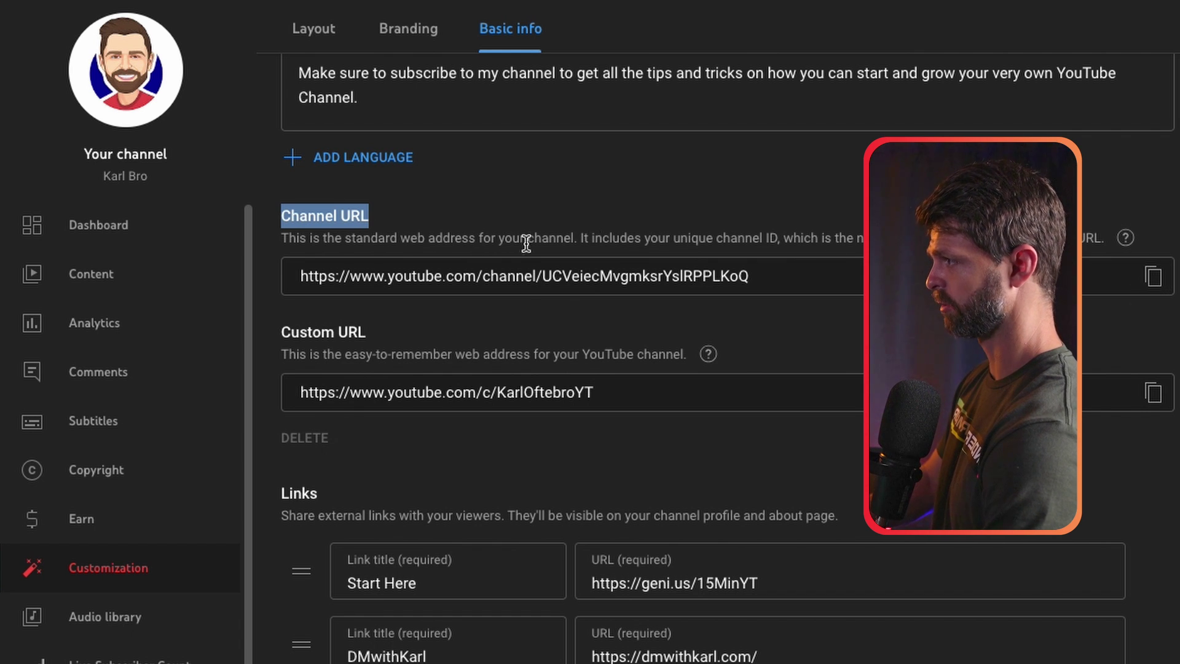
left_click_drag(299, 276, 862, 268)
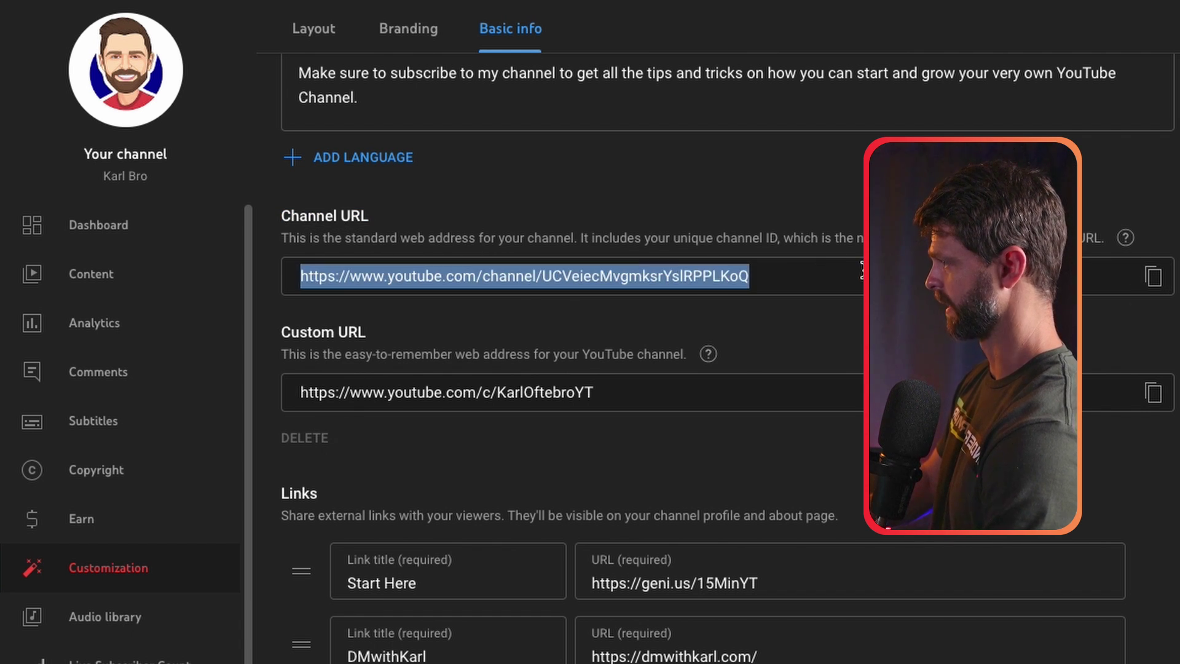
left_click_drag(283, 337, 413, 336)
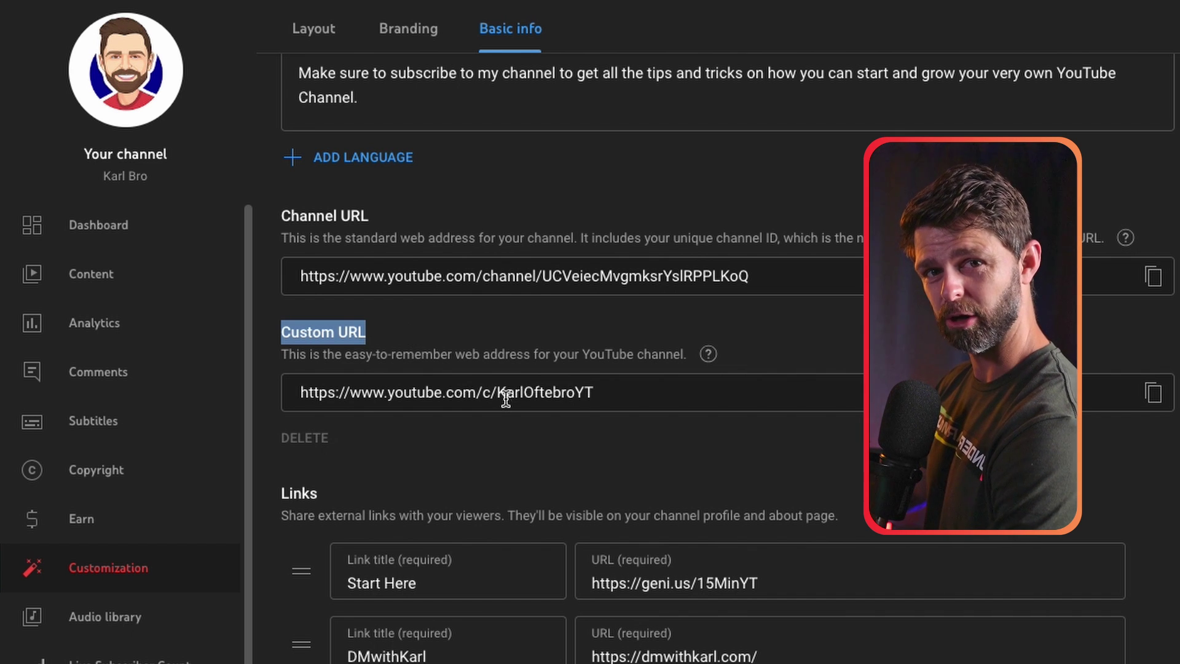
left_click_drag(646, 392, 613, 382)
Step: Highlight the channel's handle and its Handle heading in the basic info
scroll(615, 387, "up", 1)
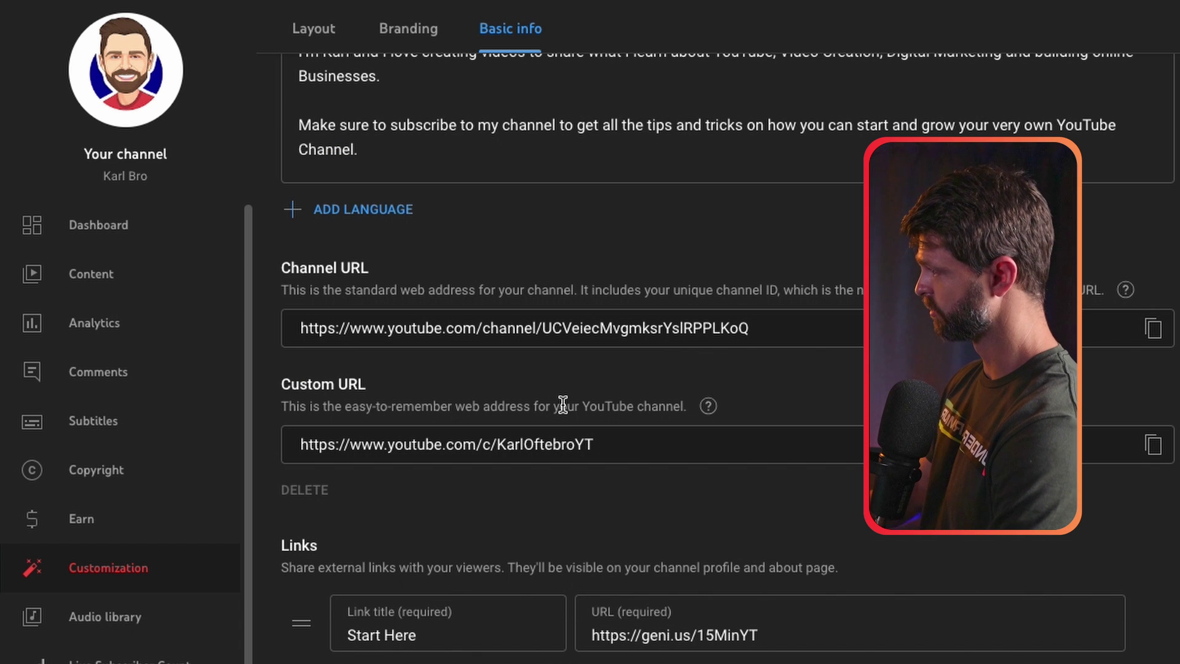
scroll(563, 405, "up", 10)
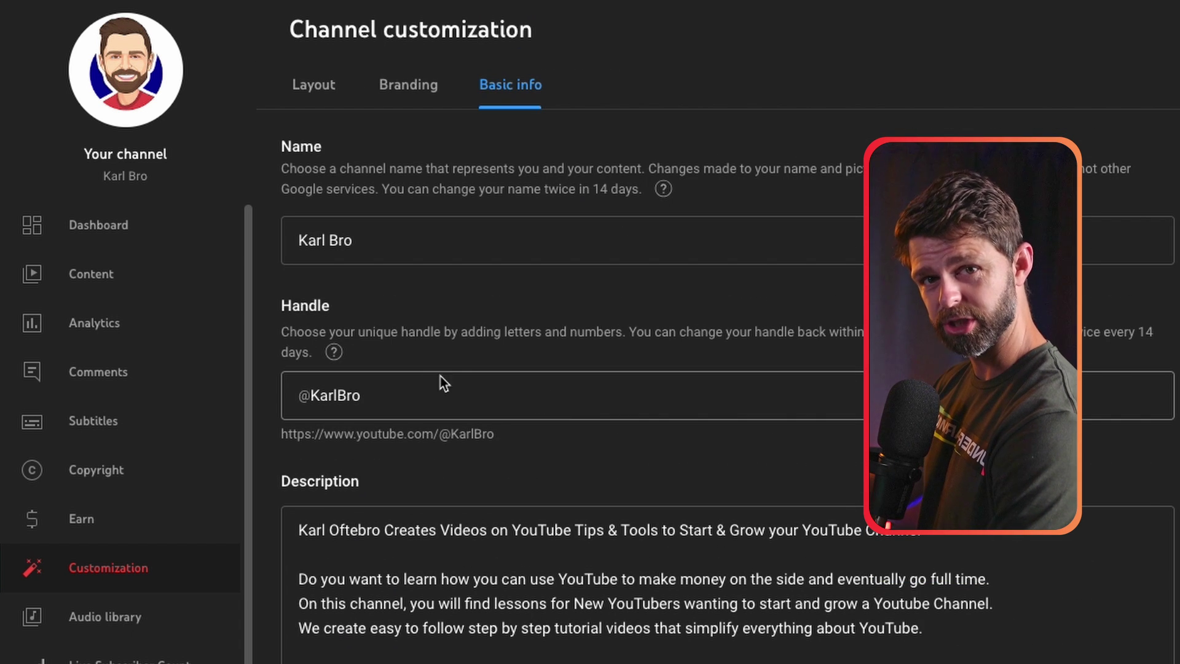
left_click_drag(379, 389, 291, 394)
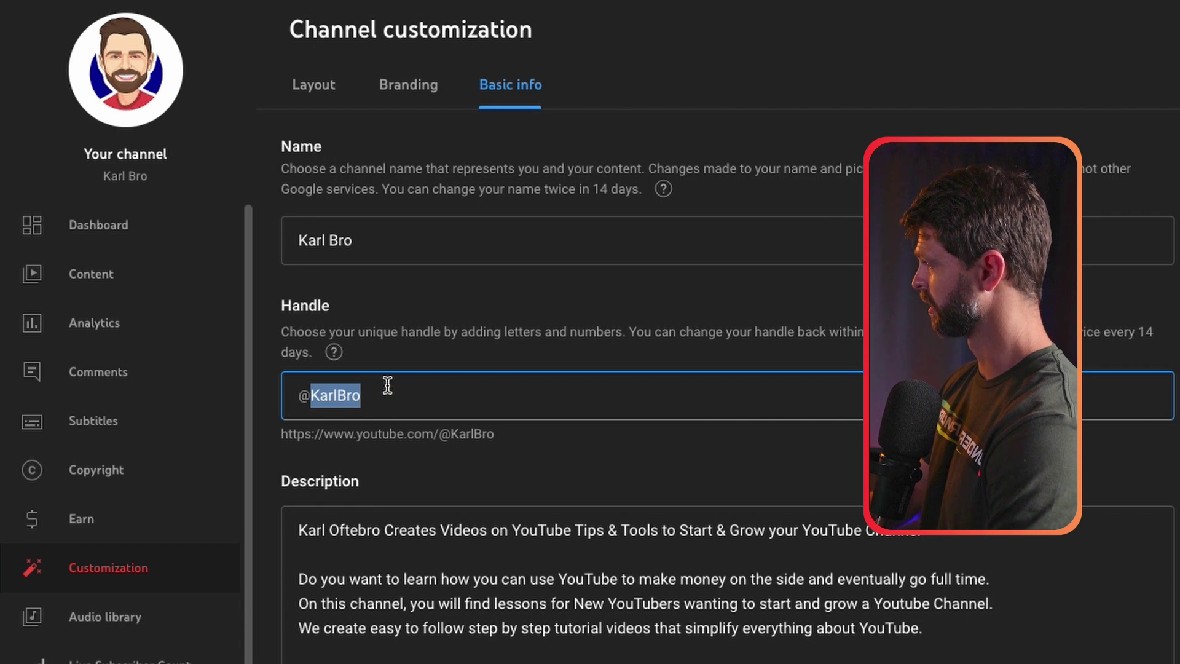
left_click(278, 304)
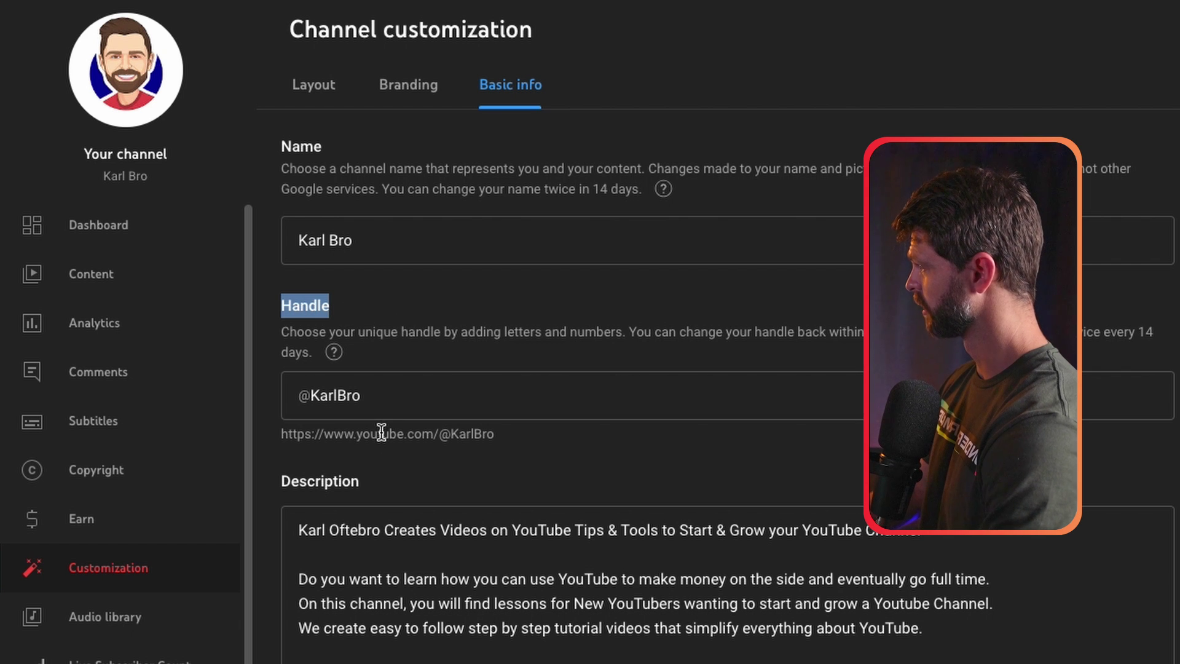
Step: Copy the handle-based channel URL shown below the Handle field and open it in a new browser tab
left_click_drag(511, 434, 274, 437)
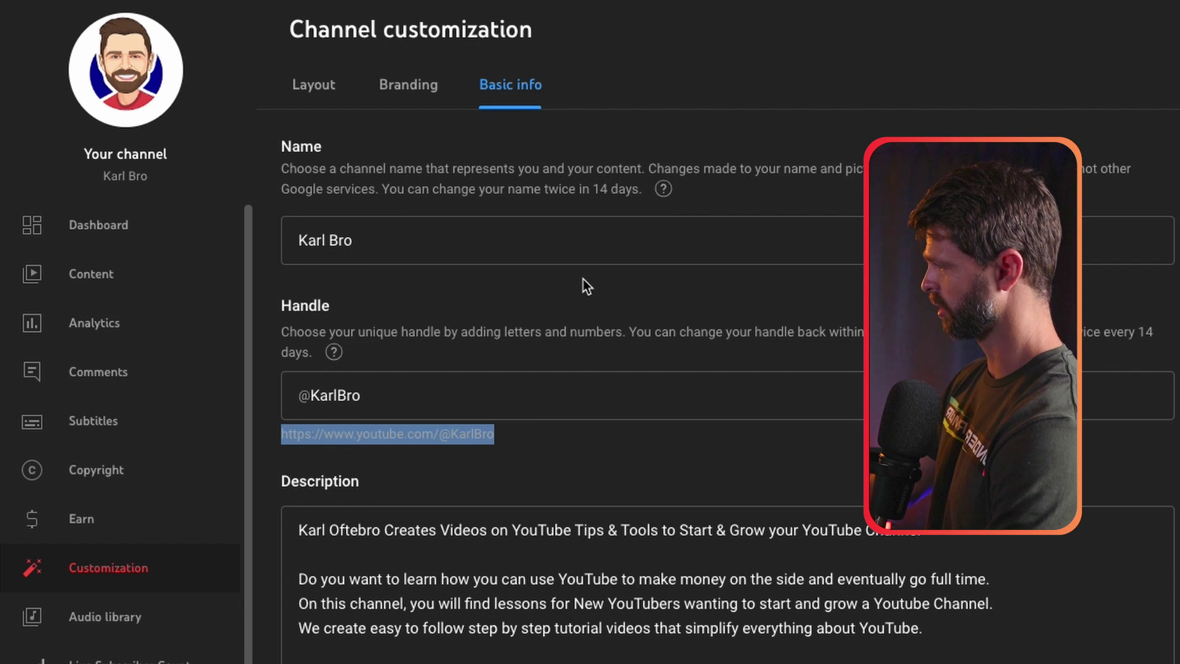
key("super+t")
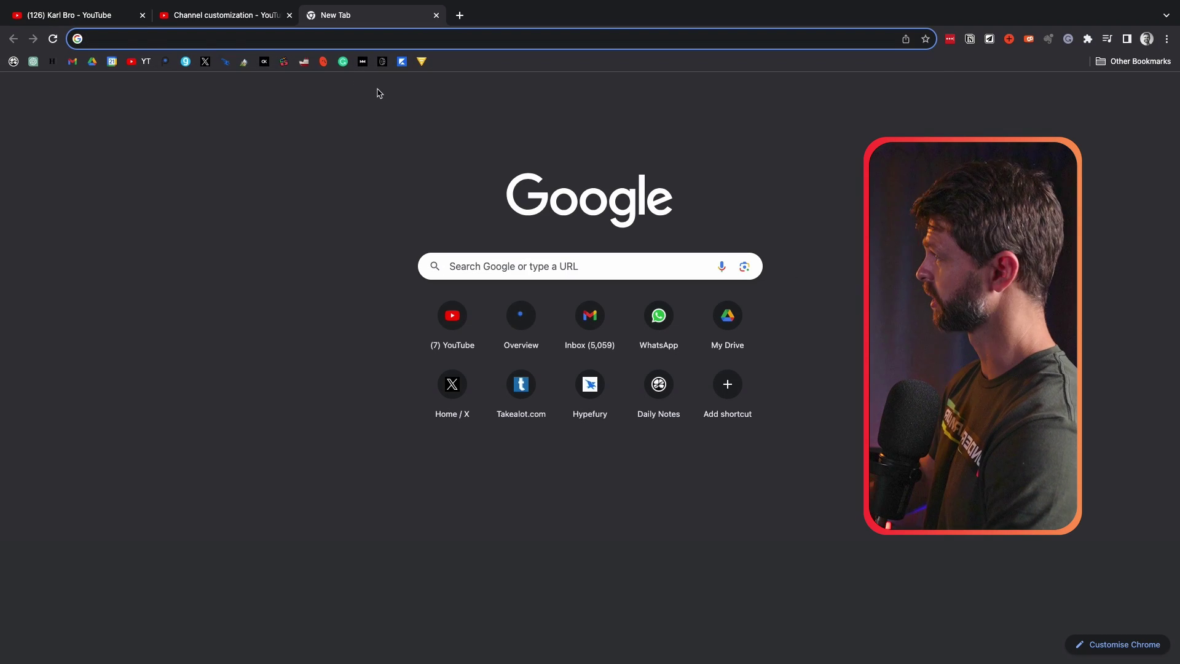
key("super+v")
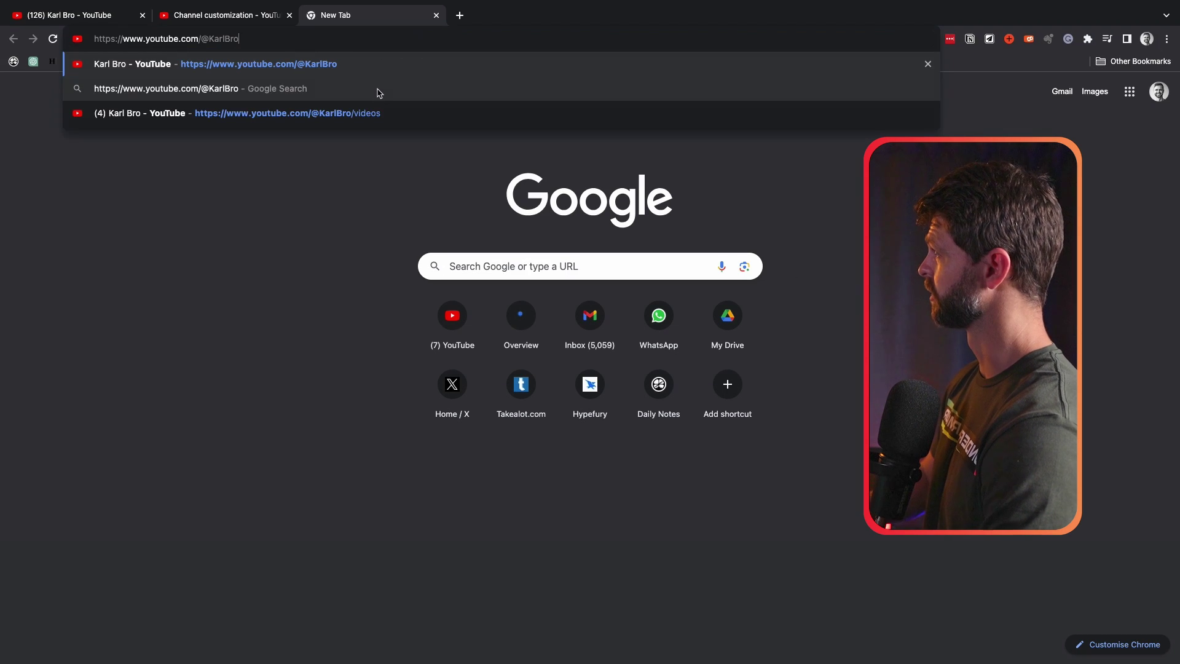
key("Return")
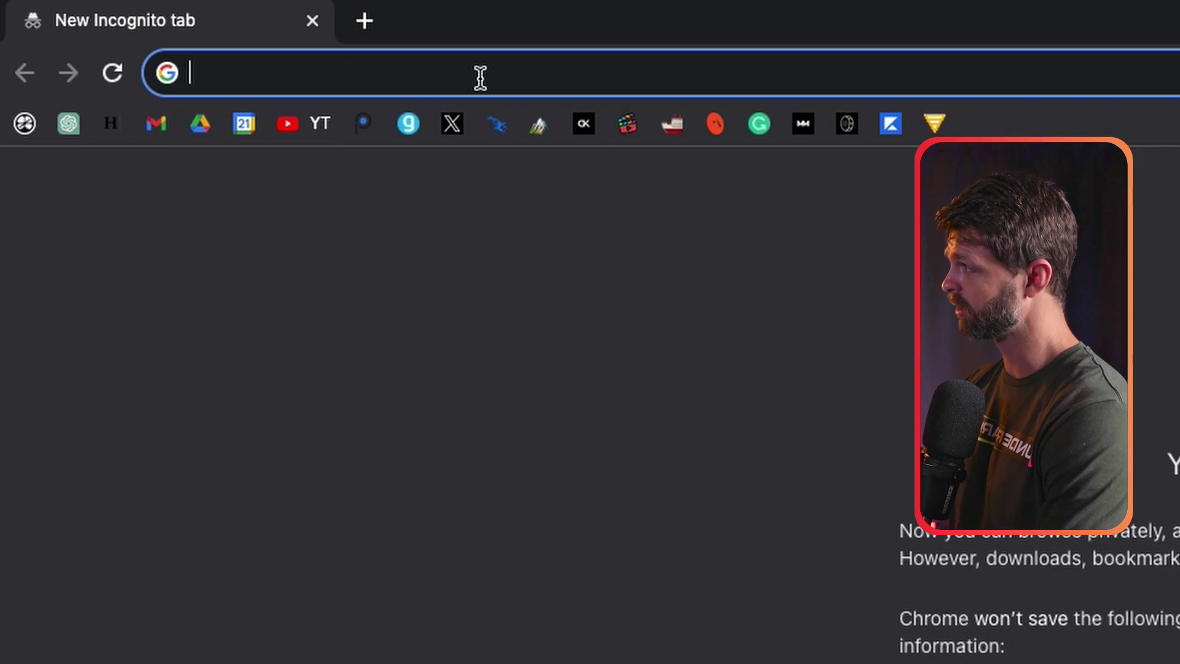
Step: Load the handle-based channel URL with ?sub_confirmation=1 appended in an incognito tab
key("super+v")
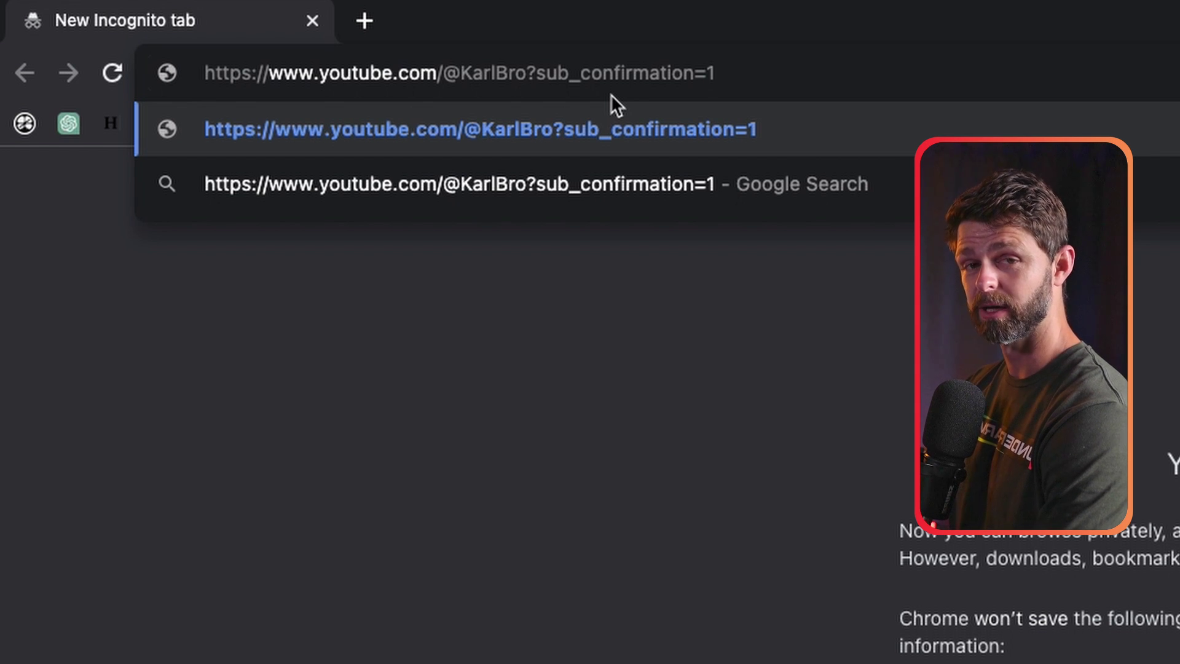
key("Return")
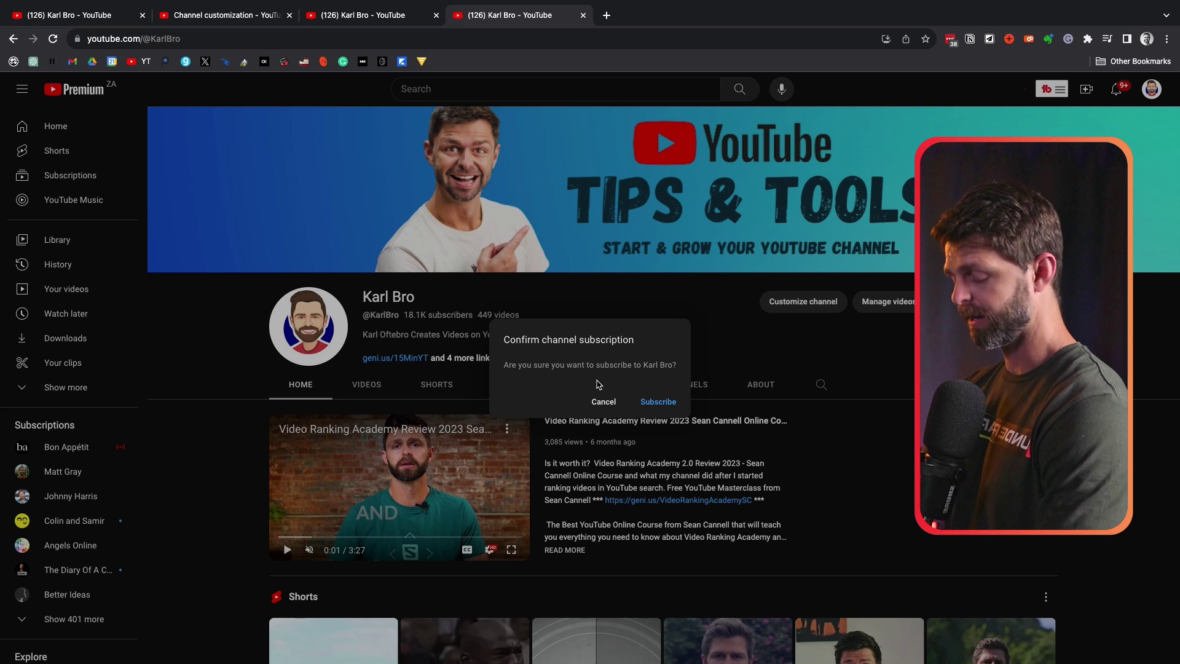